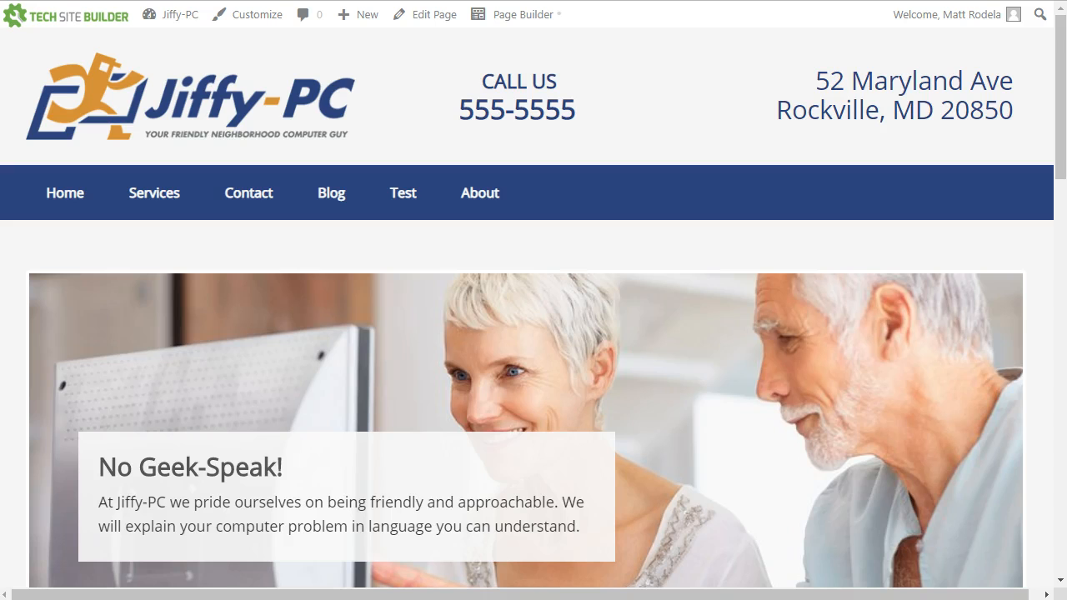
Step: Examine how the header and navigation menu behave while moving through the Jiffy-PC home page
scroll(595, 298, down, 2)
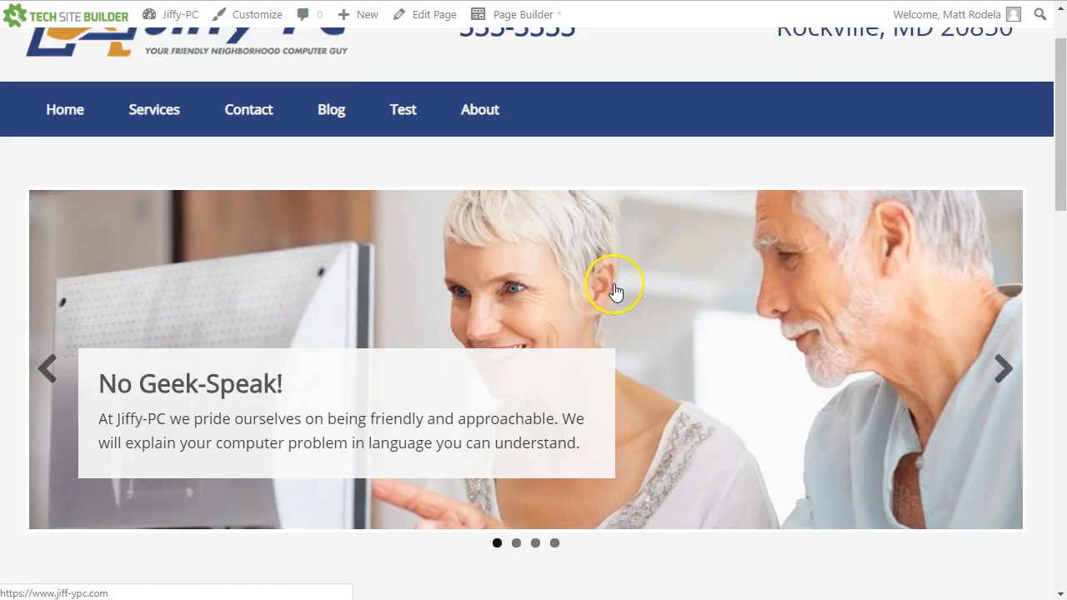
scroll(615, 290, down, 7)
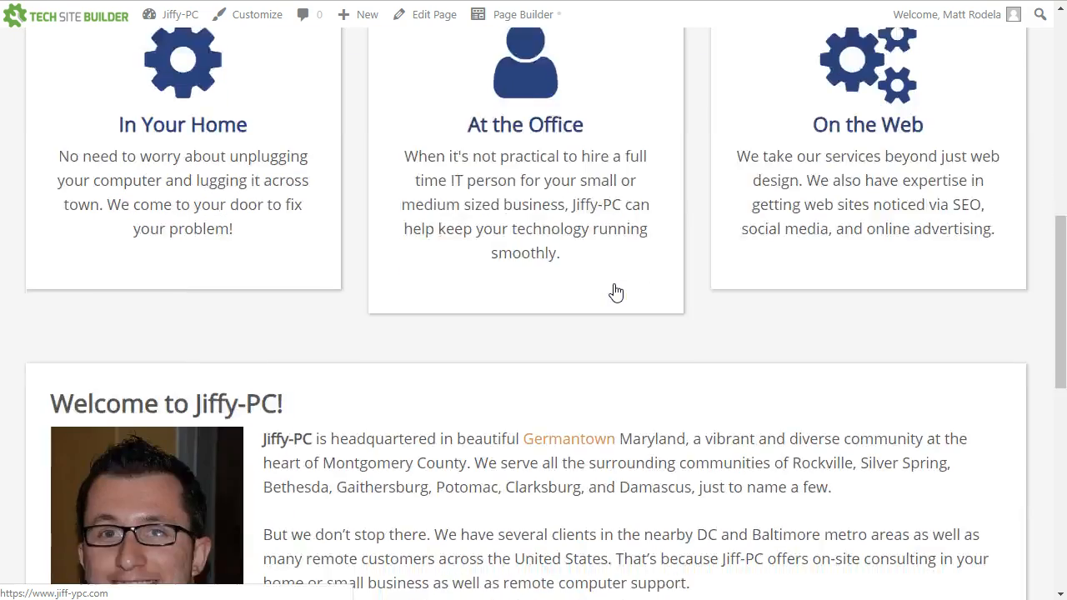
scroll(615, 290, down, 2)
scroll(619, 281, up, 3)
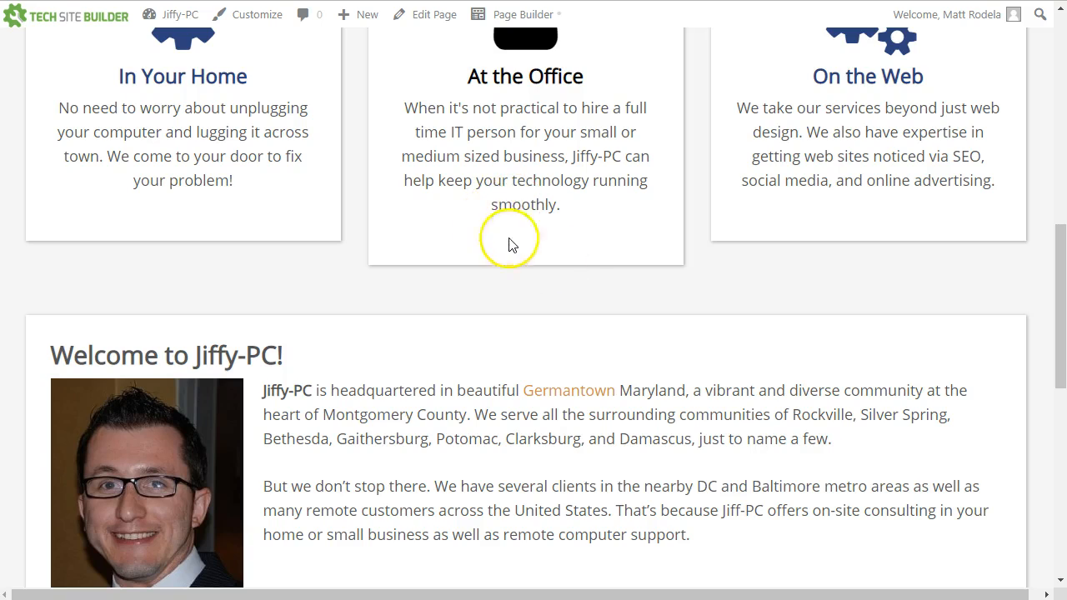
scroll(542, 254, up, 1)
scroll(573, 265, down, 2)
scroll(574, 265, up, 2)
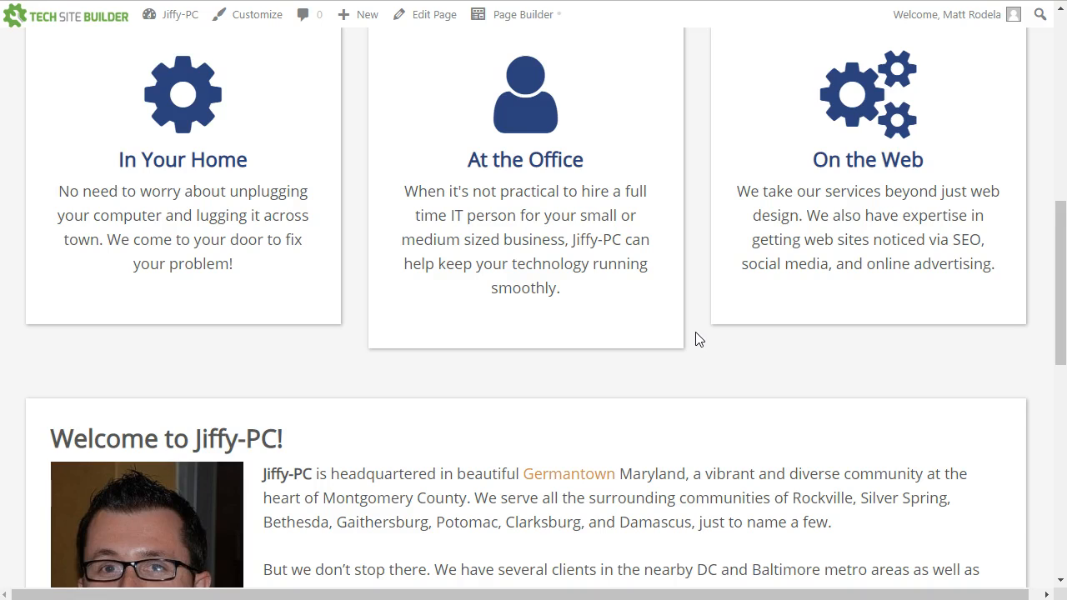
scroll(699, 339, down, 1)
scroll(698, 339, up, 7)
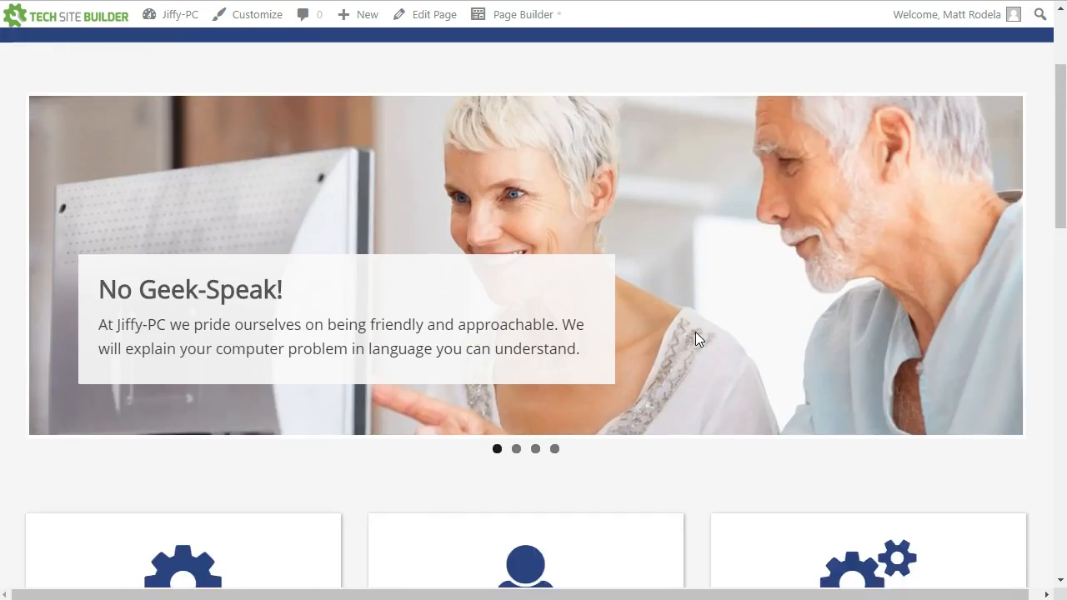
Step: Open the site customizer's header settings and set Use Sticky Header to Yes
click(171, 19)
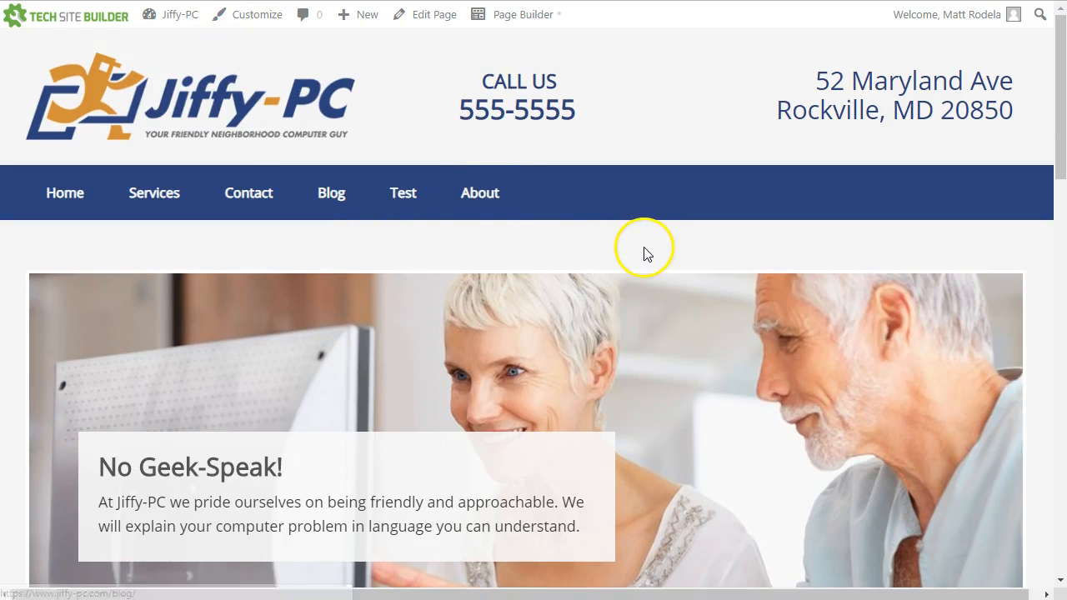
click(236, 22)
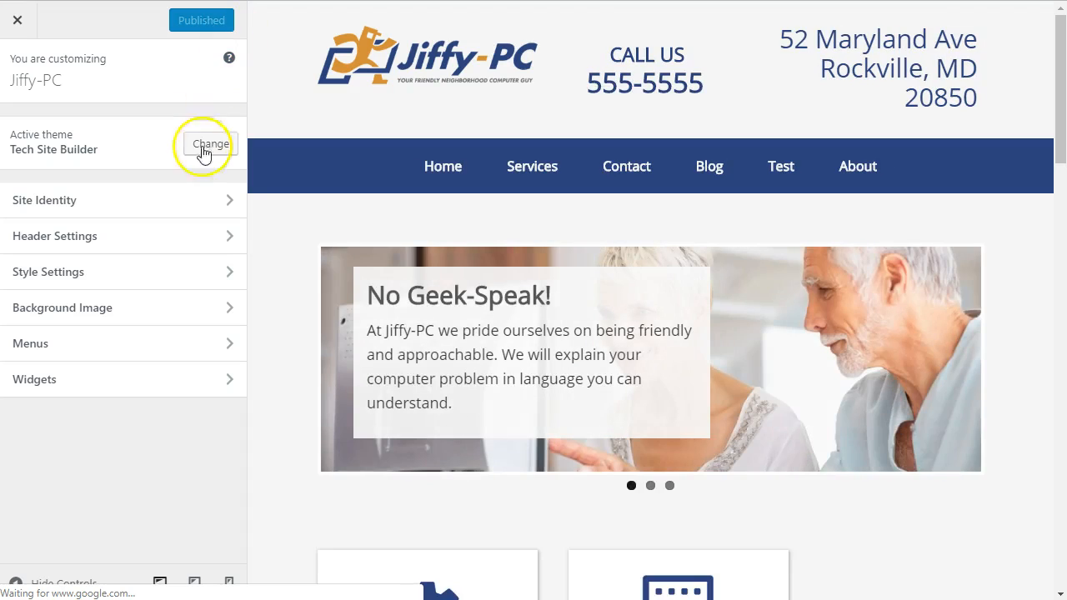
click(107, 237)
scroll(134, 227, down, 3)
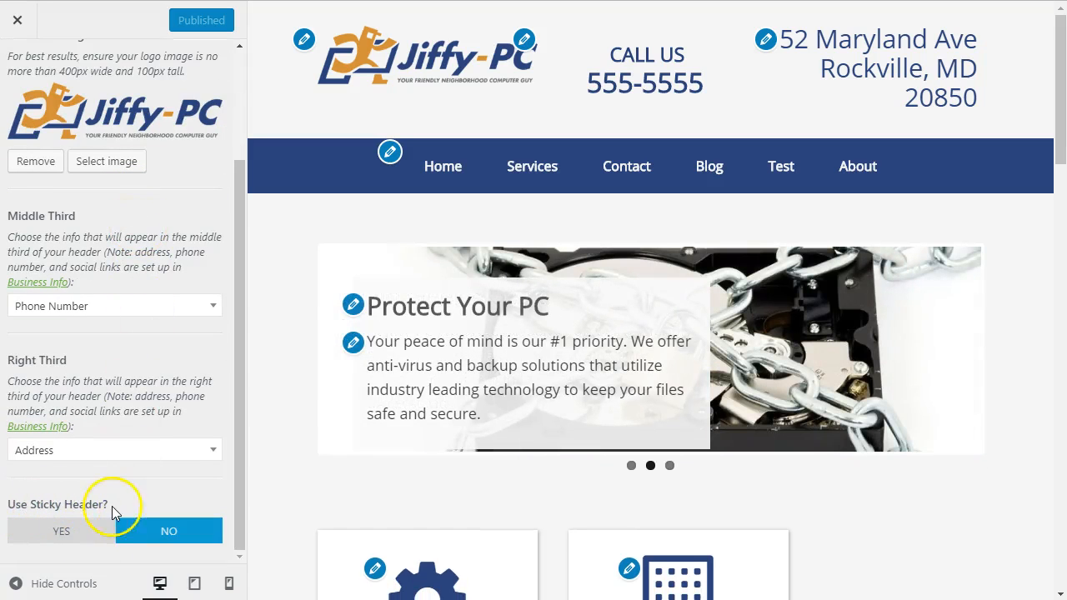
click(72, 539)
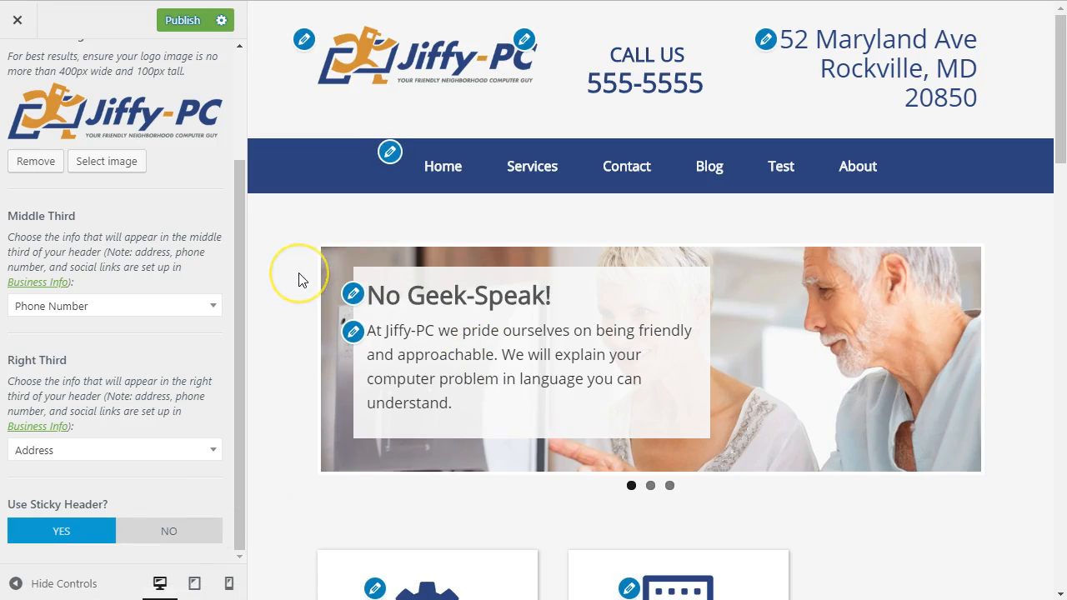
Step: Examine the sticky header's logo and menu items in the live preview along the home page
scroll(300, 279, down, 1)
scroll(300, 279, down, 4)
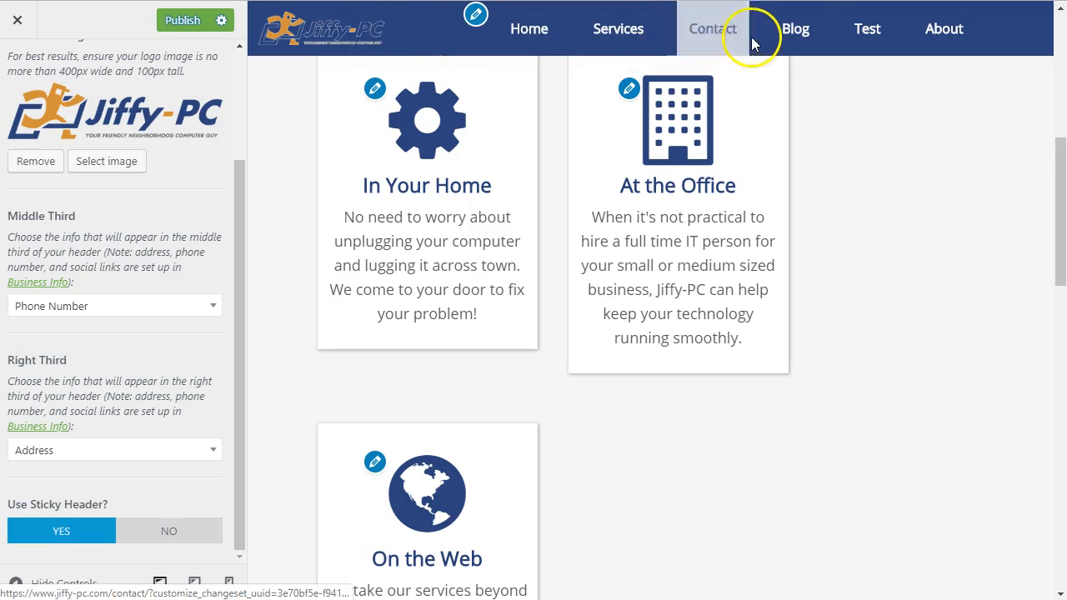
scroll(863, 180, down, 5)
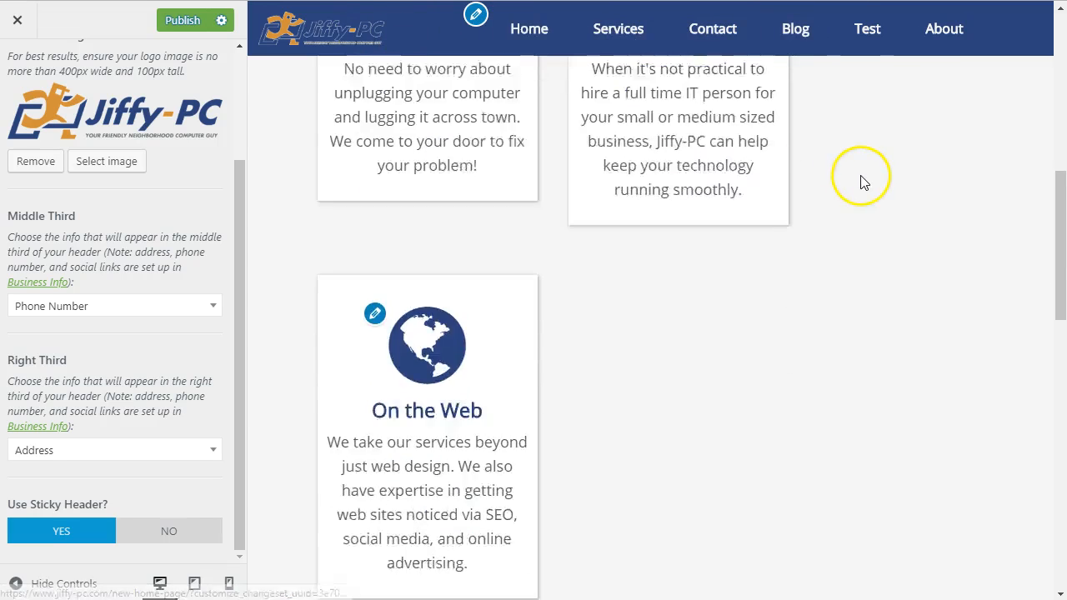
scroll(863, 183, down, 2)
scroll(862, 181, up, 4)
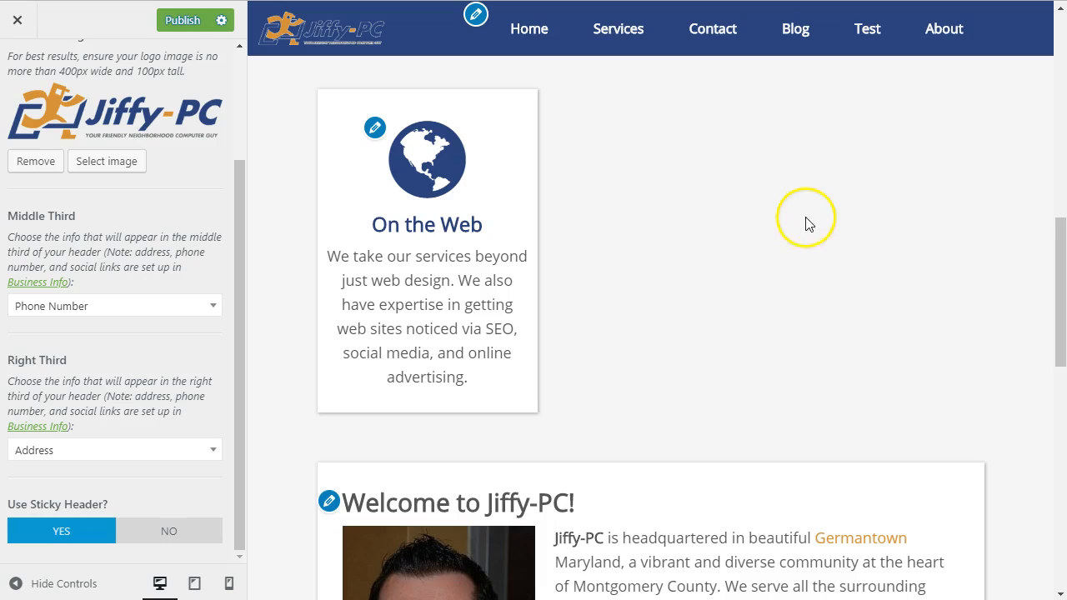
scroll(792, 219, up, 1)
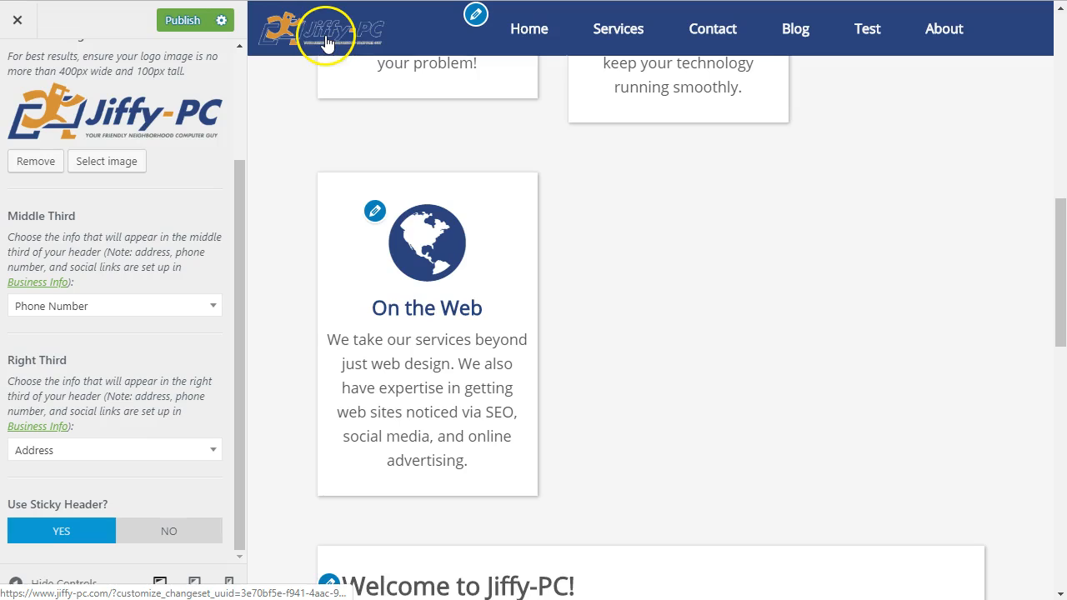
scroll(417, 37, up, 2)
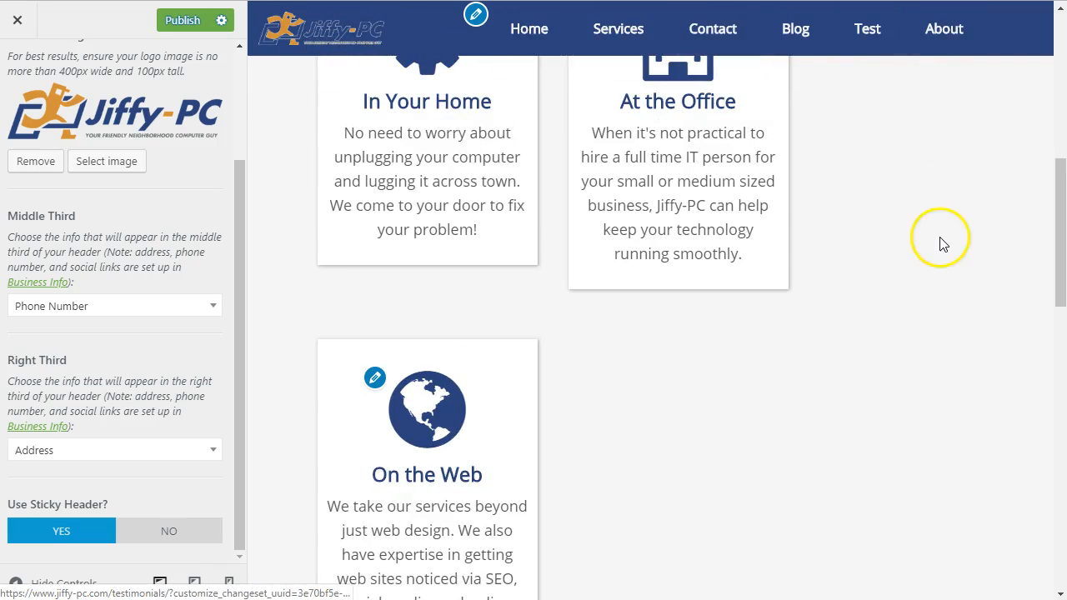
scroll(942, 244, down, 5)
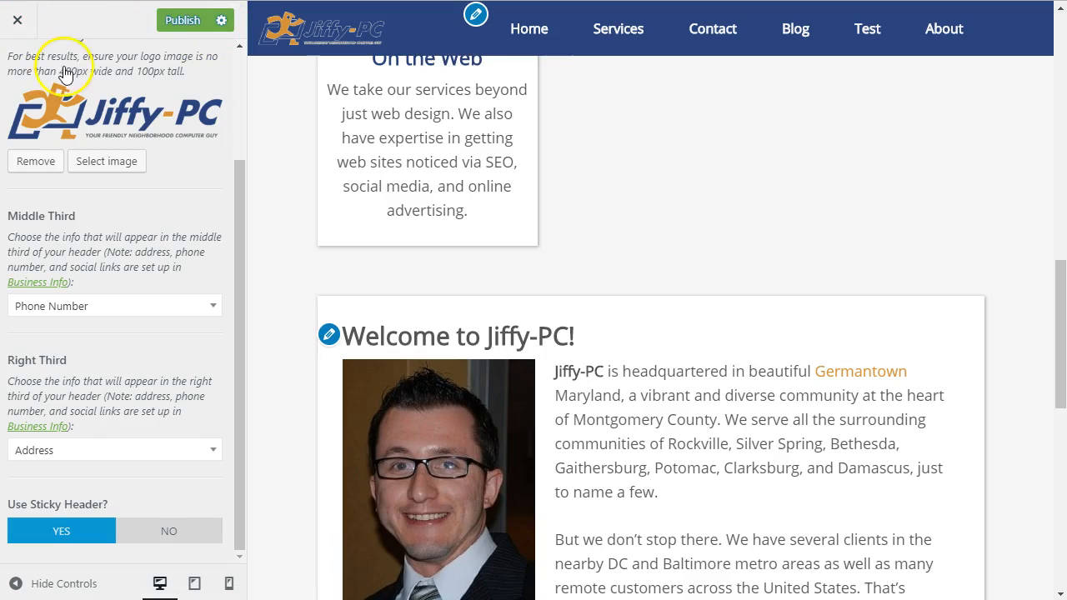
Step: Leave the header settings and open the header's style settings at the navigation menu colour options
scroll(46, 42, up, 3)
click(18, 84)
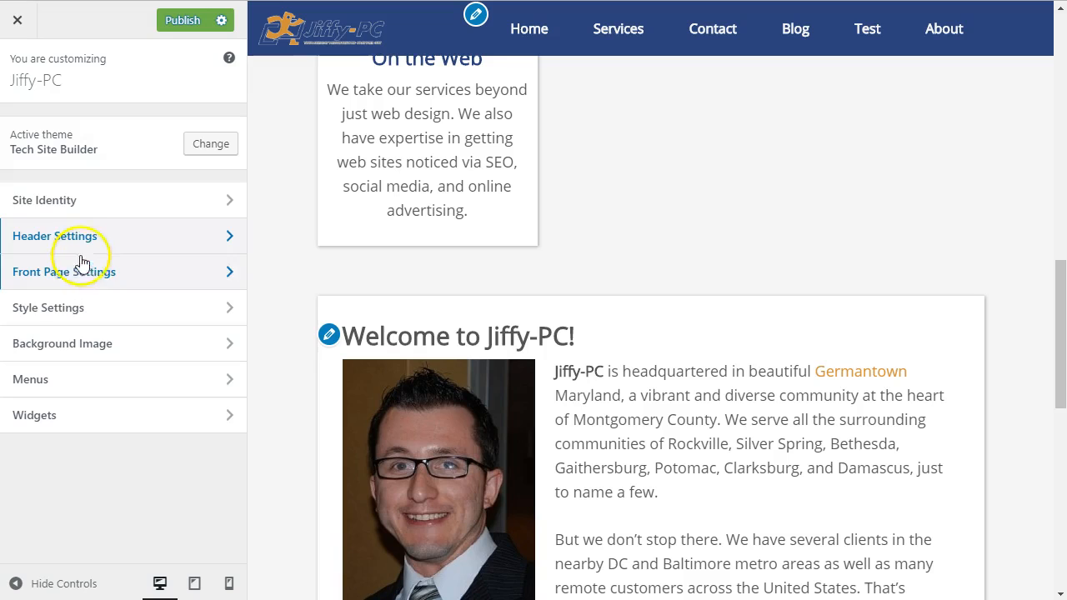
click(79, 308)
click(80, 177)
scroll(121, 221, down, 3)
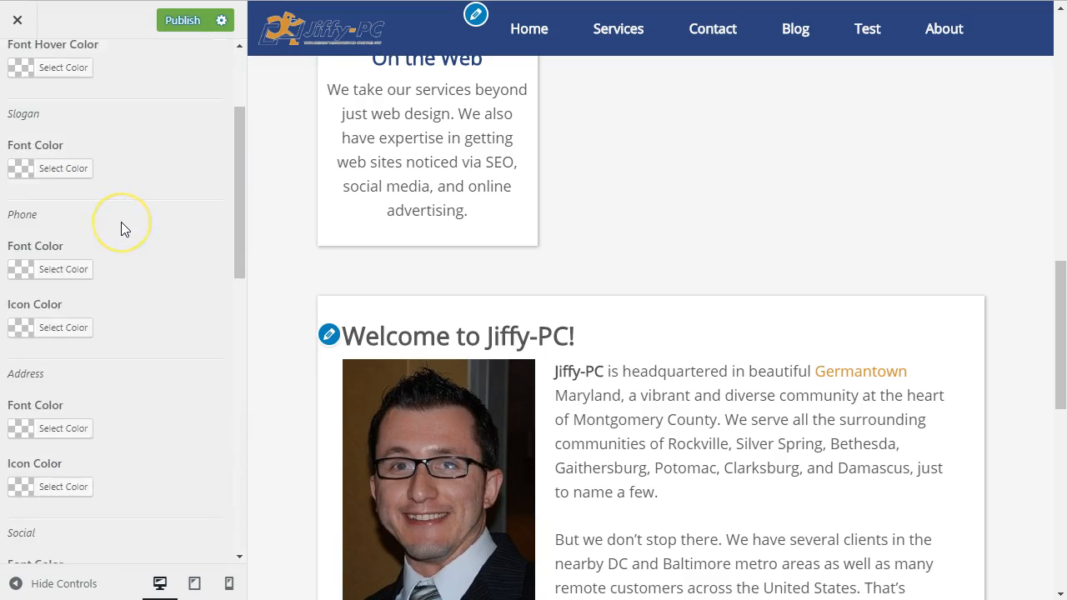
scroll(120, 222, up, 2)
scroll(121, 221, up, 2)
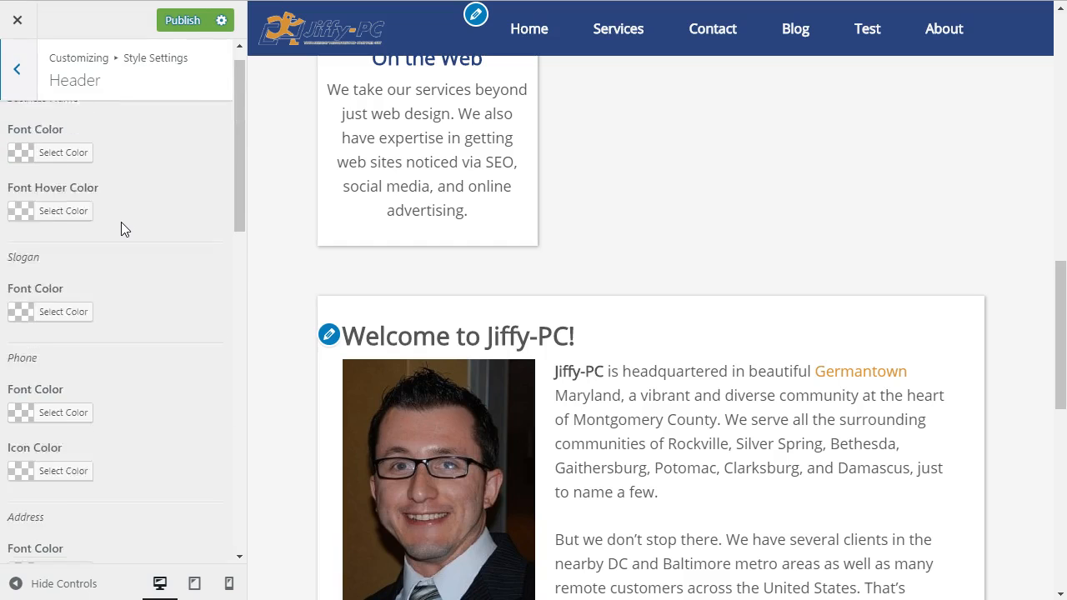
scroll(116, 252, down, 2)
scroll(116, 252, down, 7)
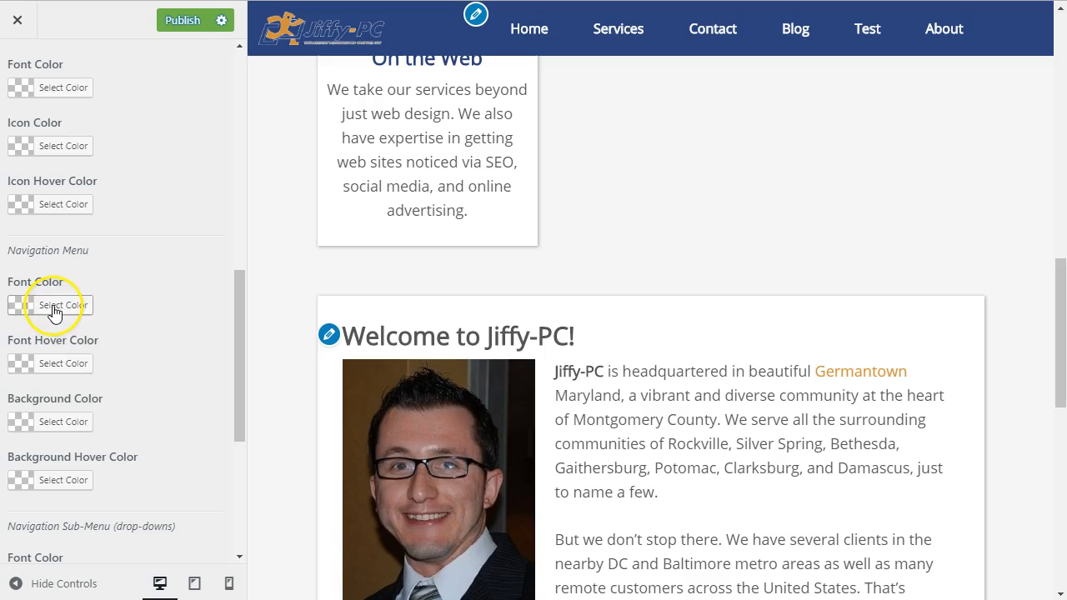
Step: Set the navigation menu's background color to the grey #969696
click(64, 422)
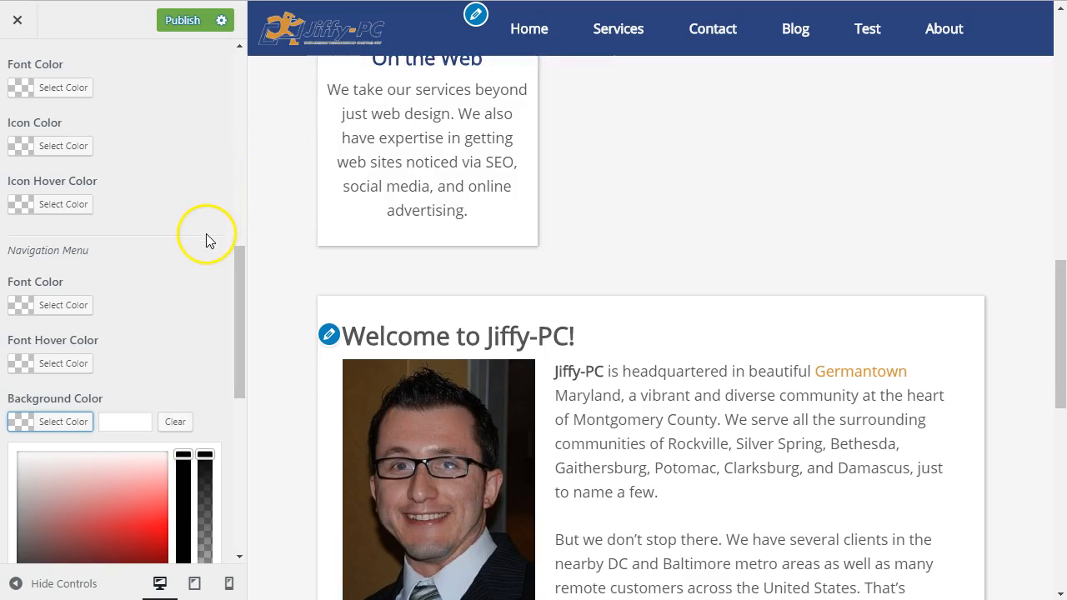
scroll(207, 238, down, 1)
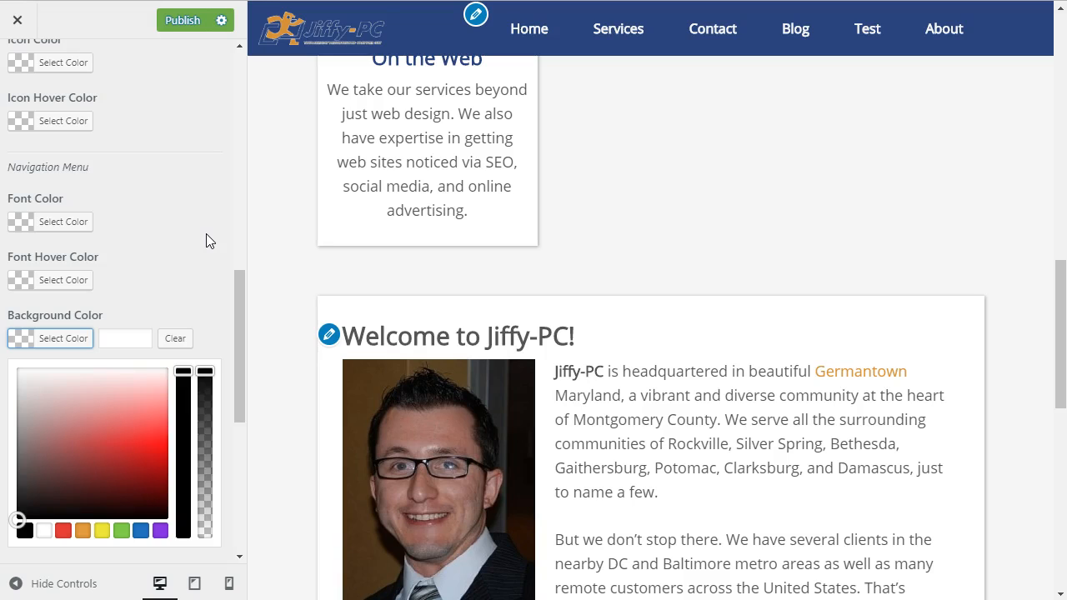
drag(33, 497, 11, 458)
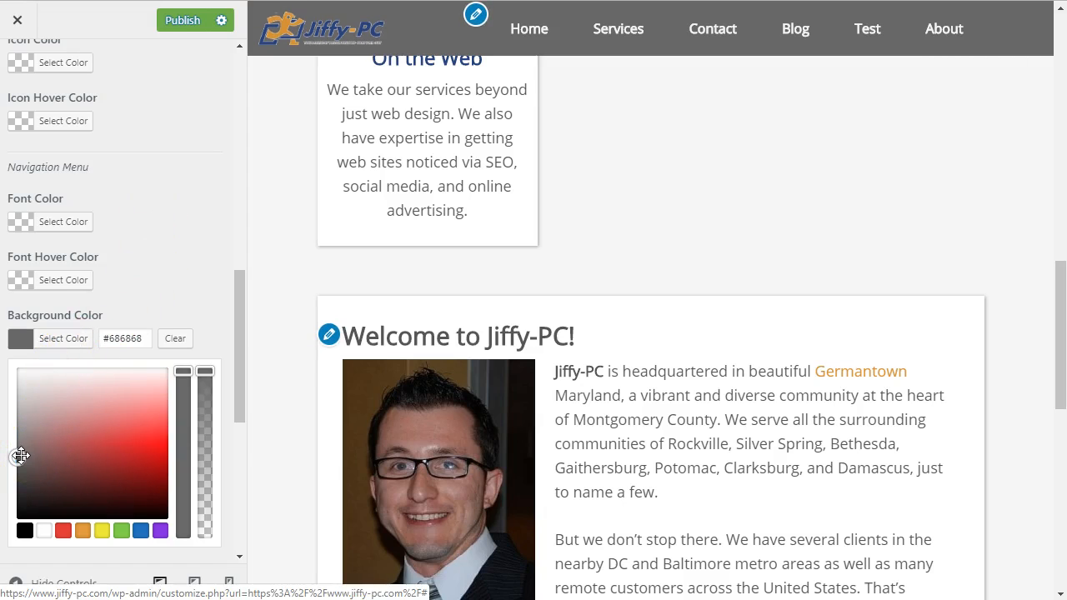
drag(15, 450, 14, 429)
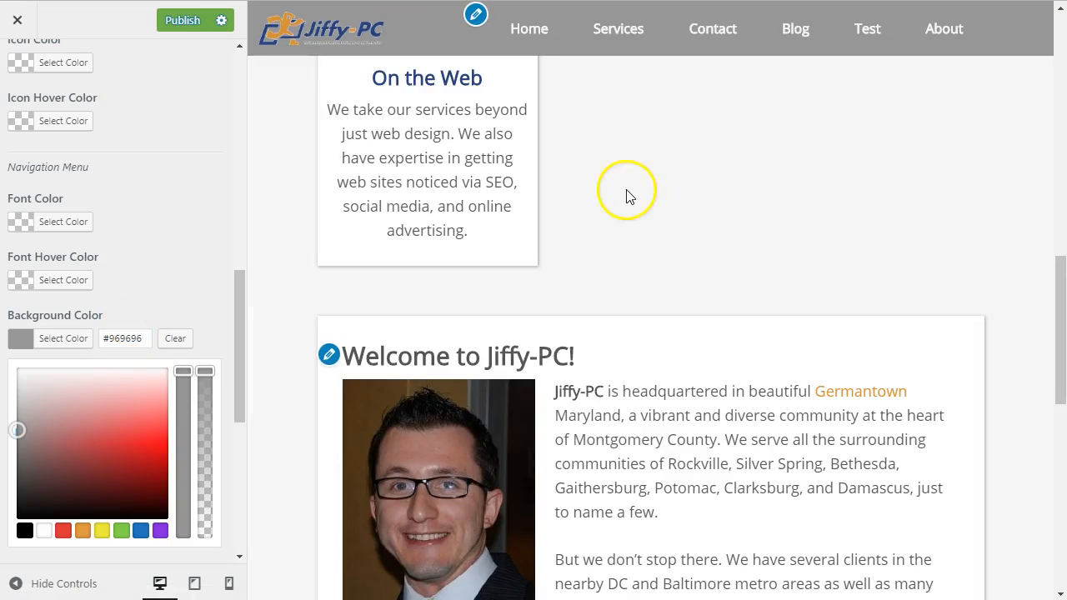
Step: Check the recoloured menu in the preview, both at the page start and as a sticky header, and close the color picker
scroll(629, 197, up, 10)
mouse_move(537, 214)
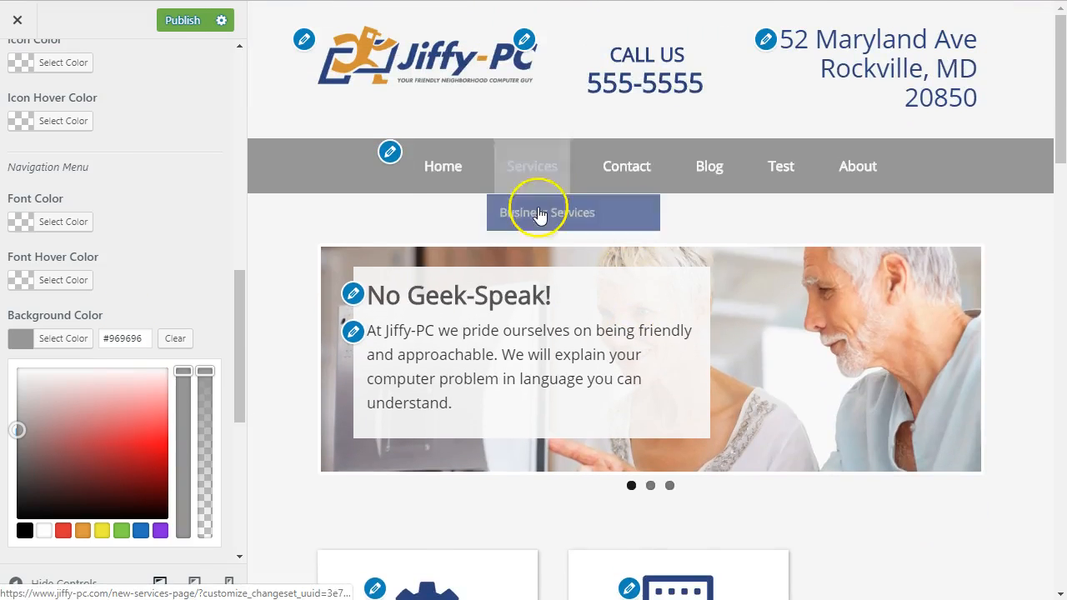
scroll(538, 214, down, 15)
scroll(537, 215, up, 14)
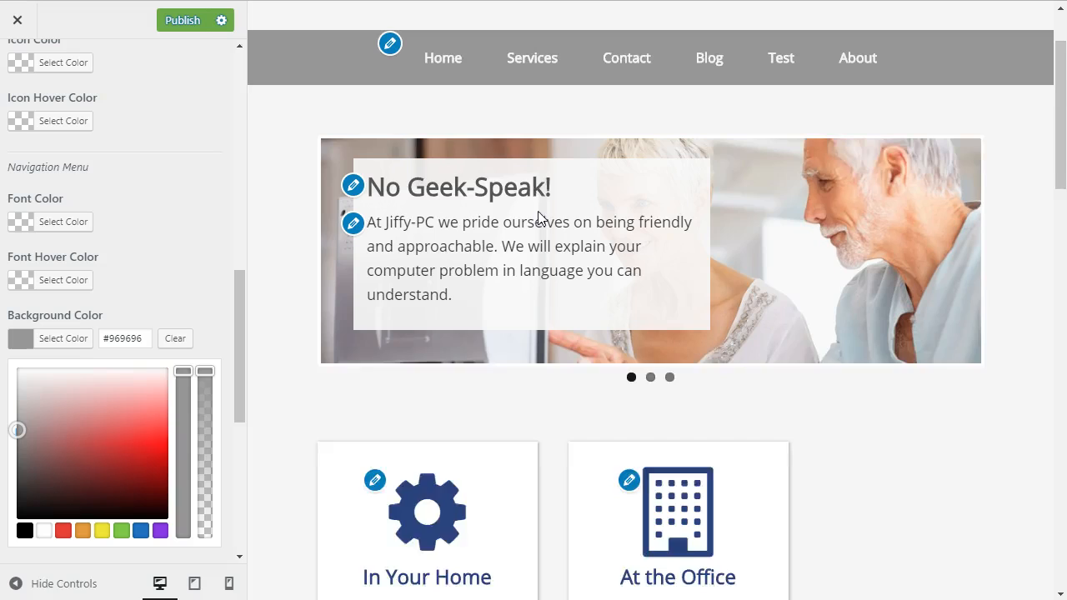
scroll(538, 215, up, 2)
scroll(384, 212, down, 5)
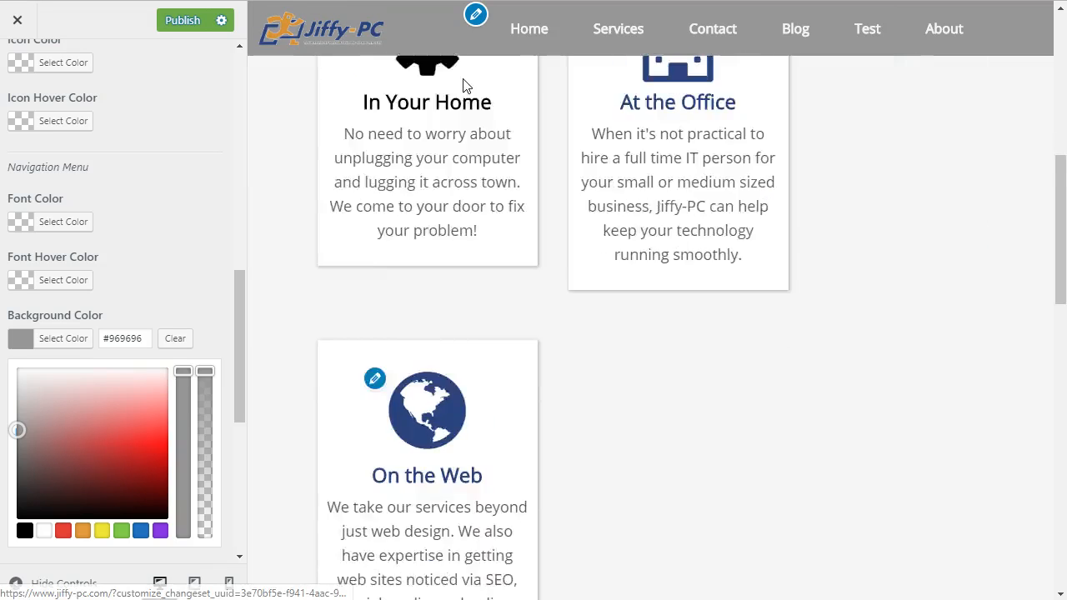
scroll(465, 86, down, 1)
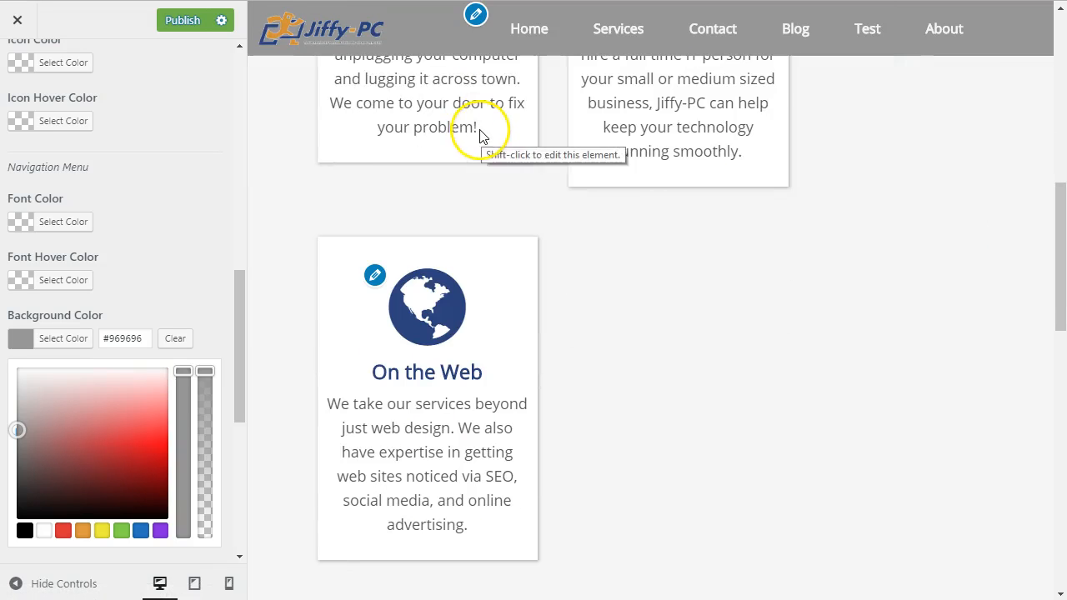
click(206, 242)
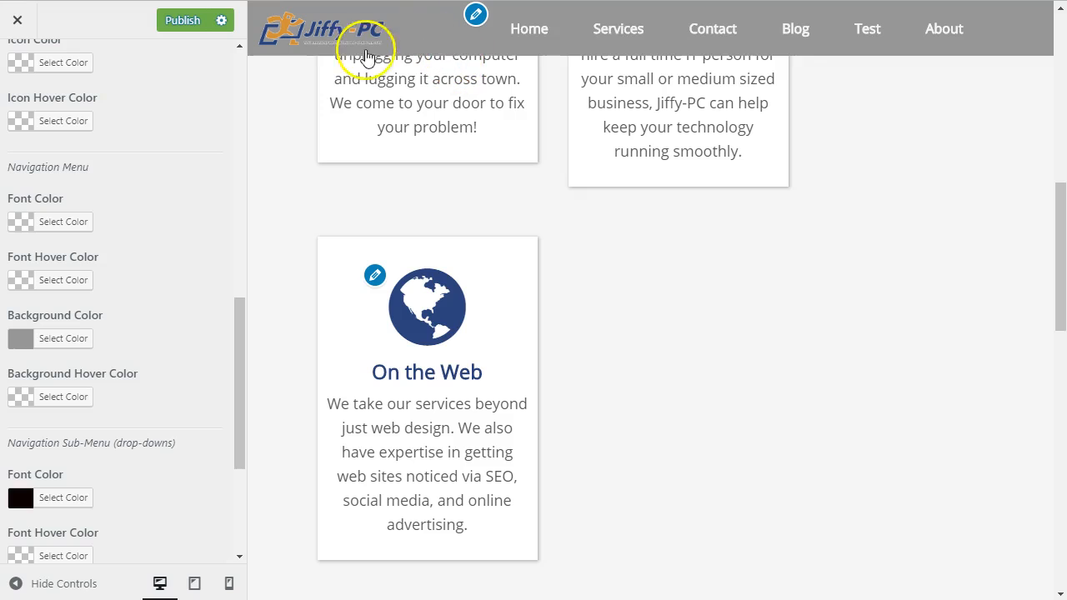
Step: Examine the menu items' hover effects and drop-downs in the preview, from the page header down to the footer
scroll(636, 188, up, 6)
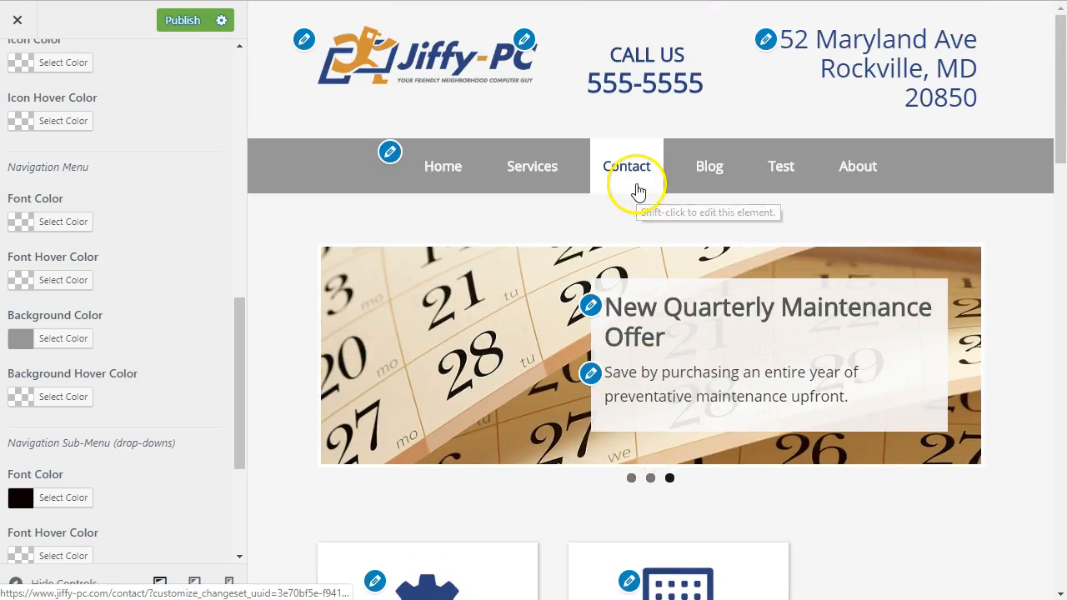
scroll(455, 197, down, 5)
scroll(454, 200, down, 5)
scroll(452, 197, up, 10)
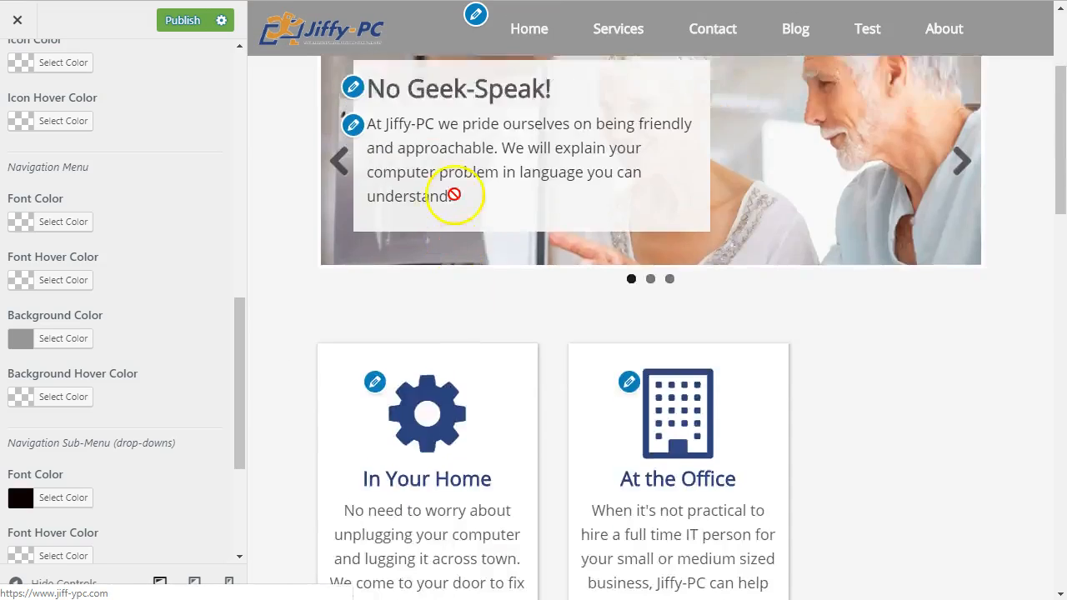
scroll(456, 197, down, 5)
scroll(456, 197, down, 8)
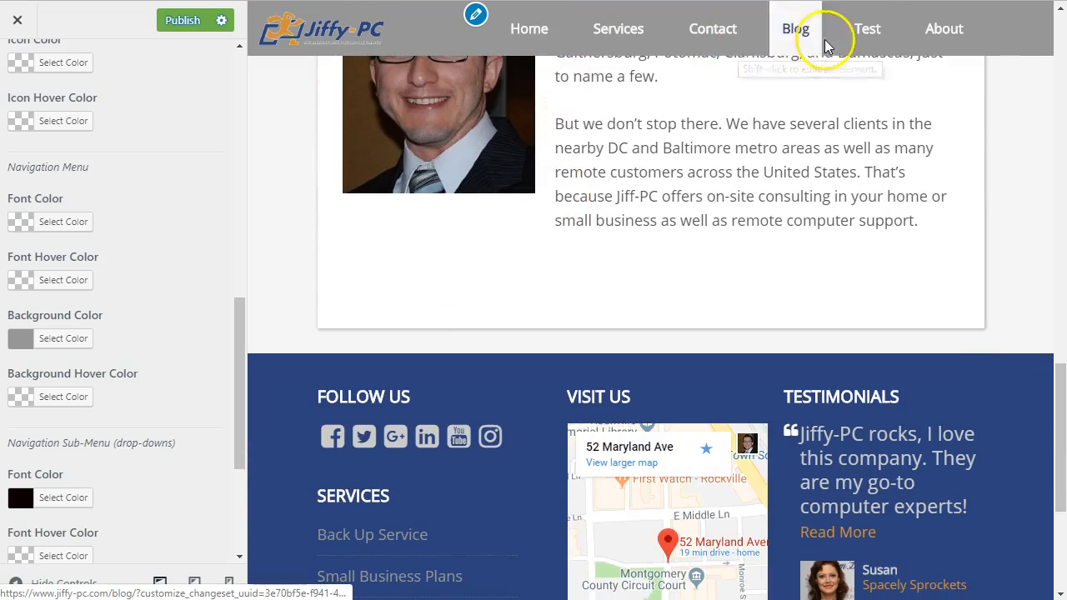
mouse_move(629, 52)
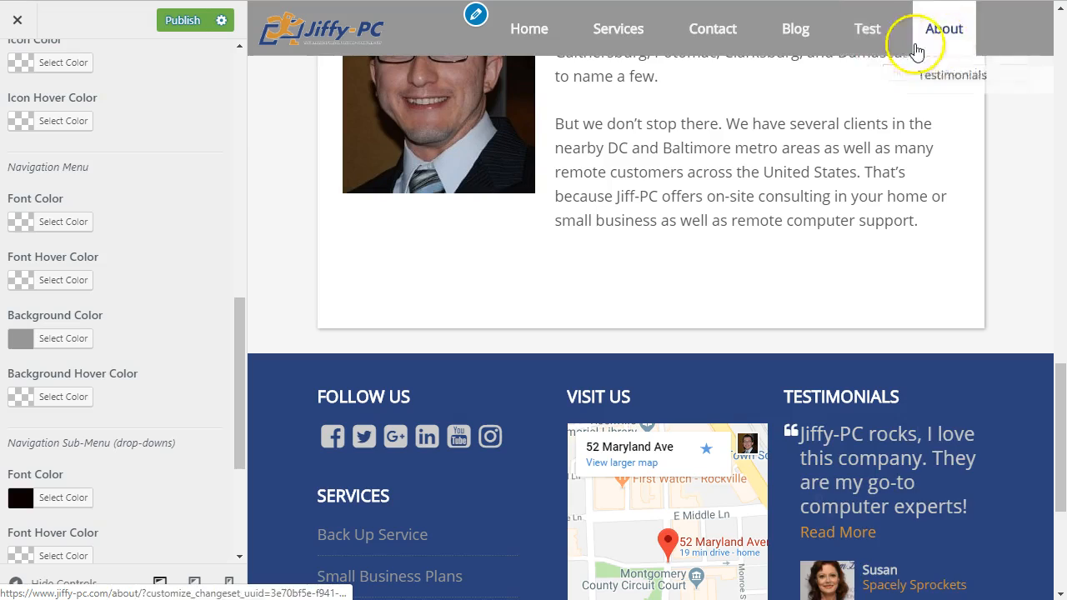
scroll(582, 176, up, 10)
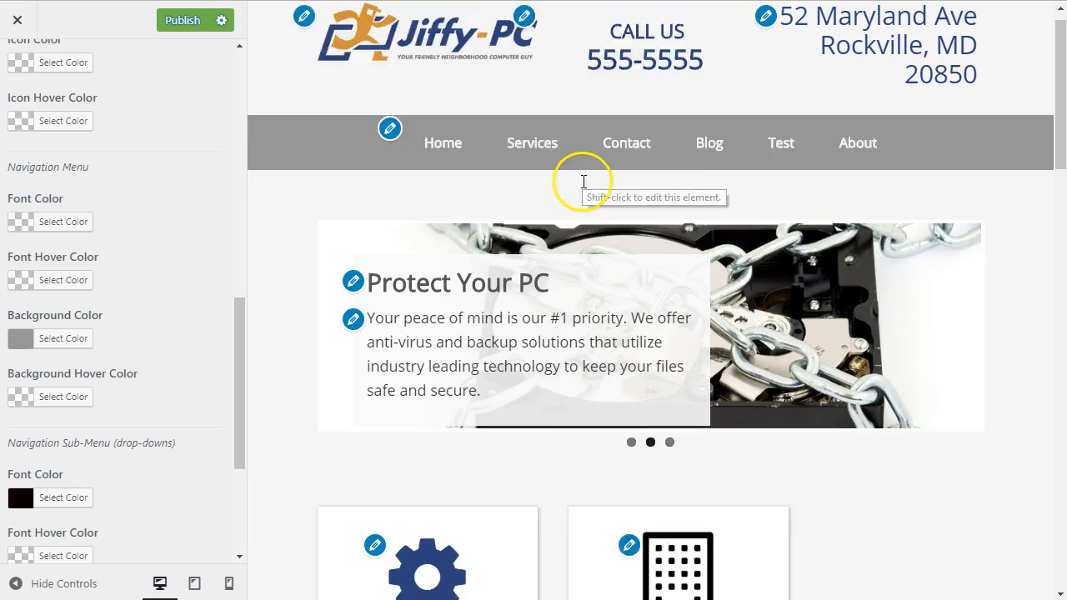
Step: Publish the customizer changes and check the sticky header on the live home page
click(183, 27)
click(17, 33)
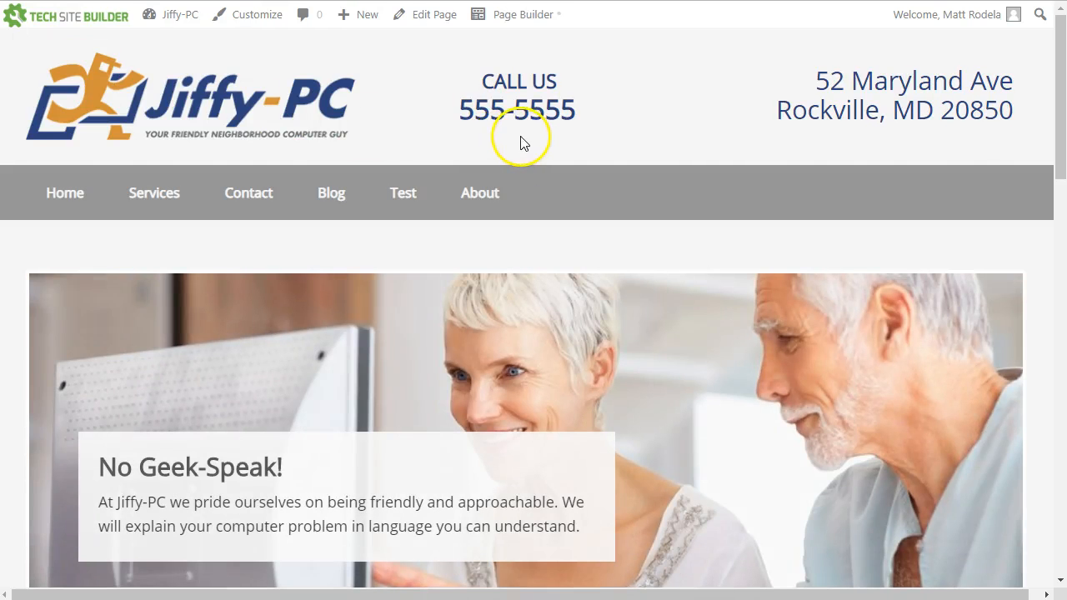
scroll(520, 143, down, 15)
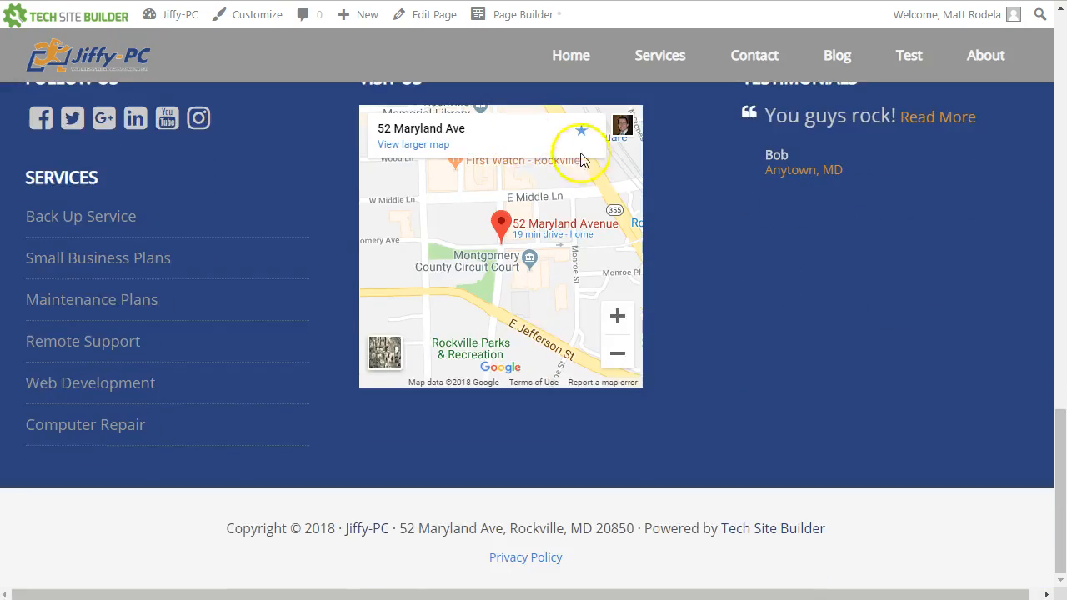
scroll(581, 158, up, 6)
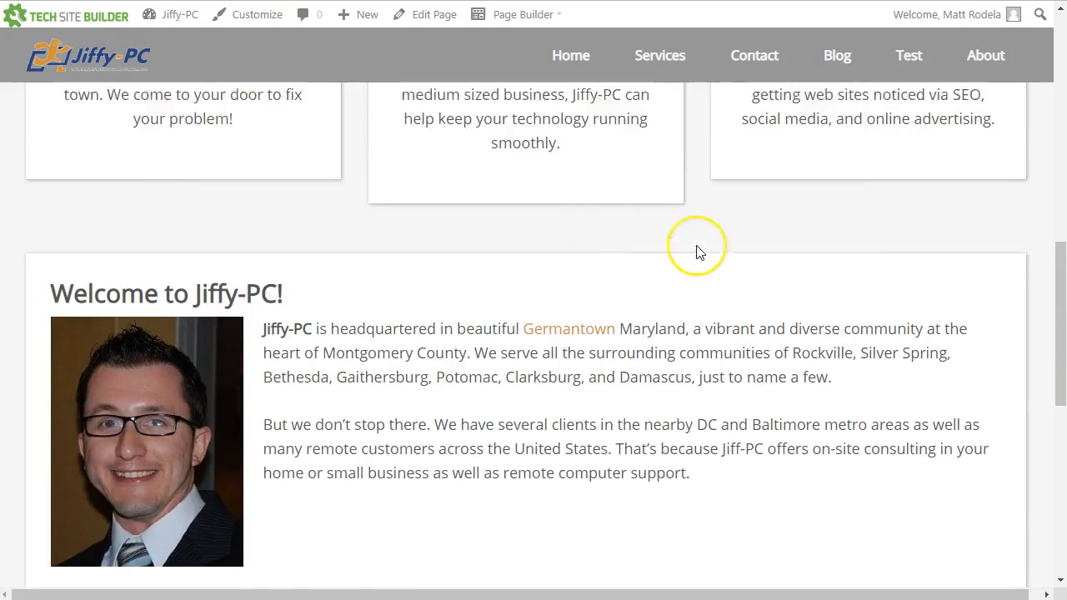
scroll(698, 252, up, 10)
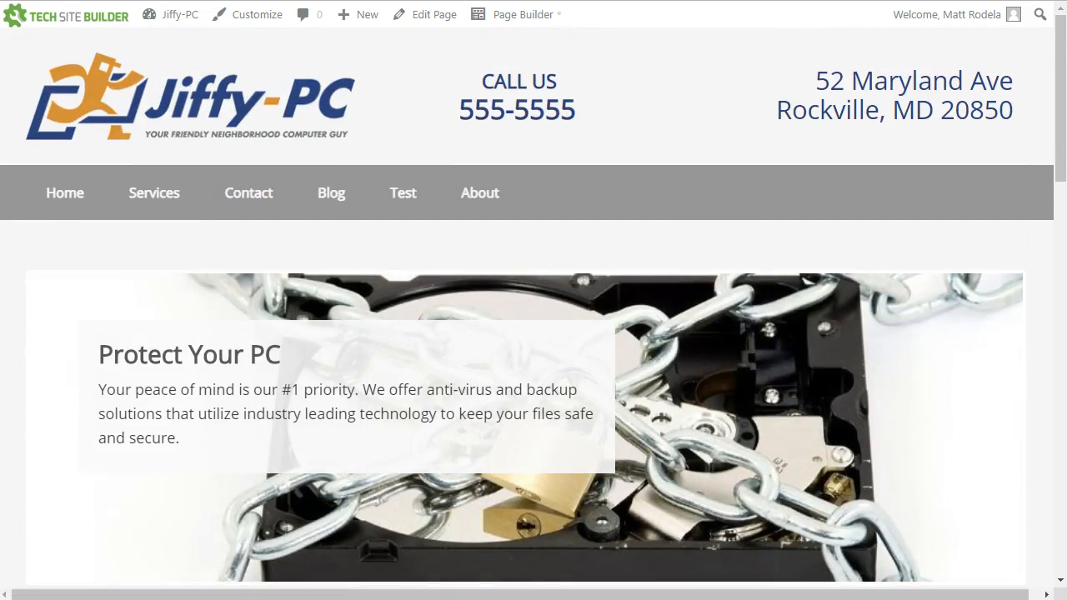